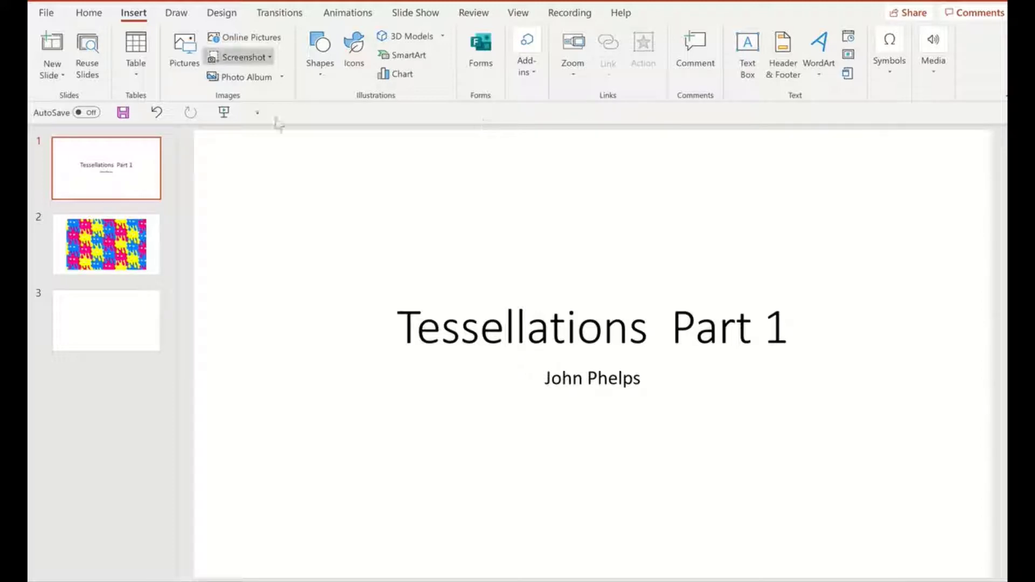
Step: View the example tessellation on slide 2, then bring up the blank Paint canvas
left_click(128, 245)
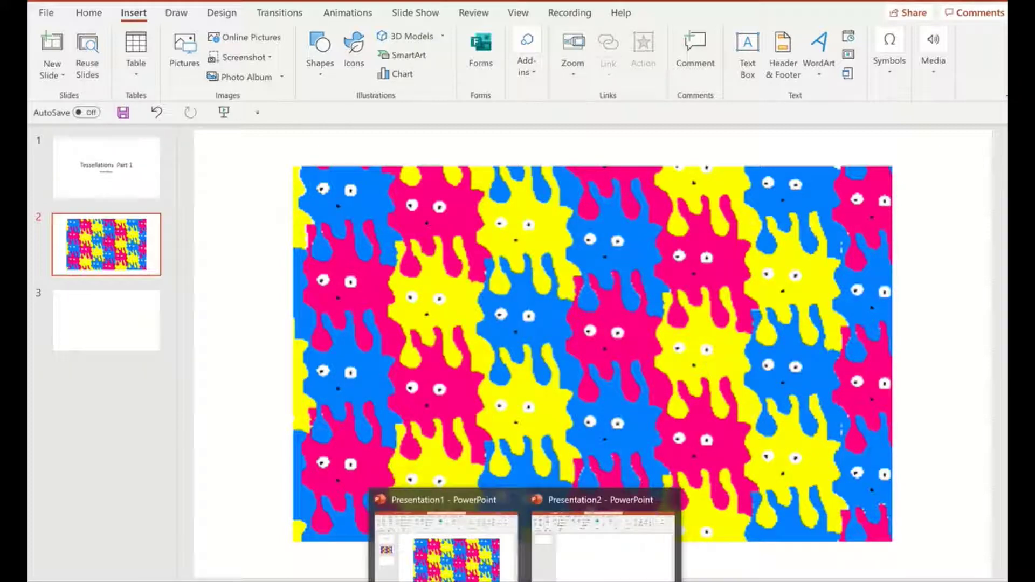
mouse_move(585, 576)
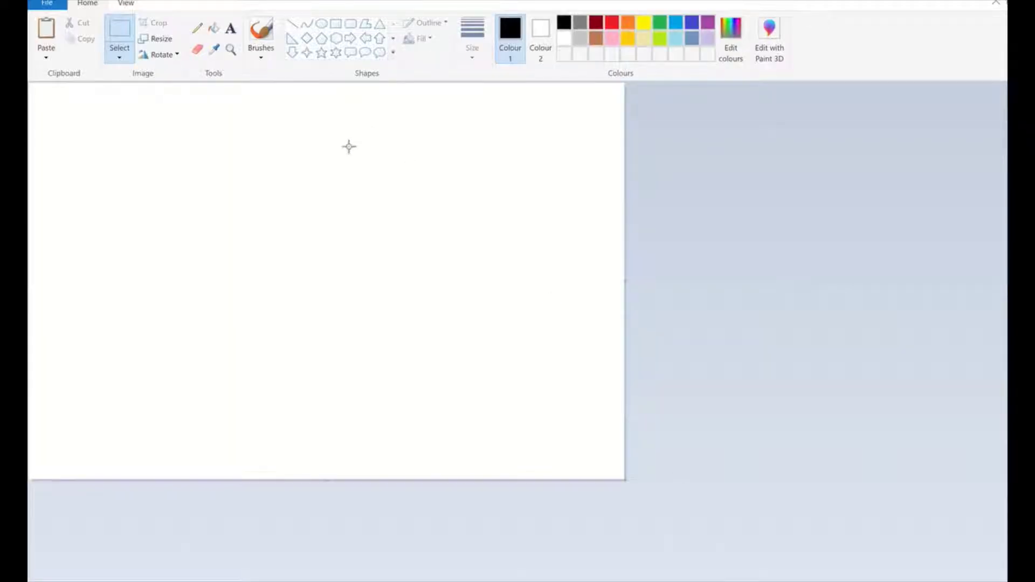
Step: Draw a square near the canvas's top left and fill its inside and outline green
left_click(336, 25)
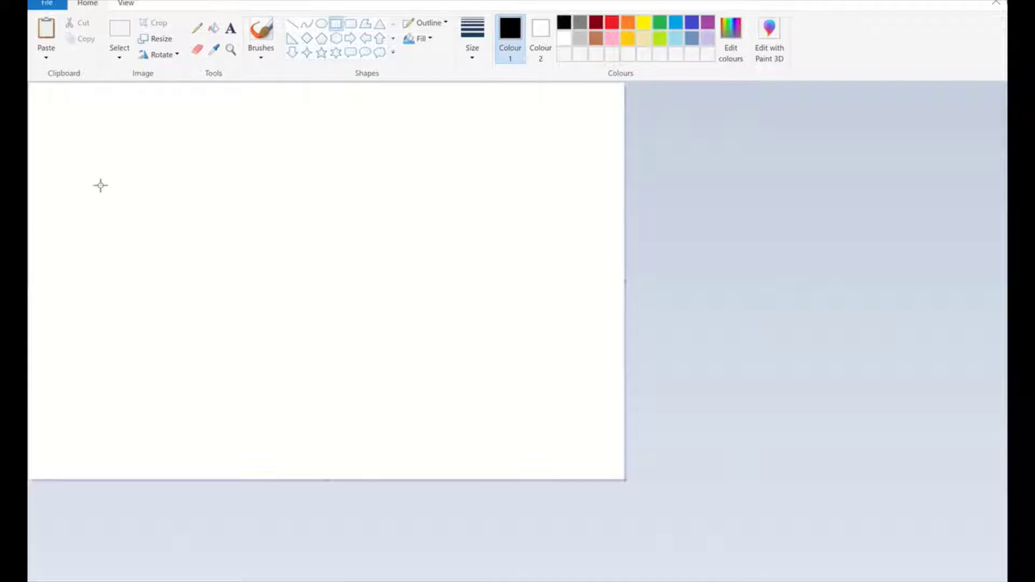
left_click_drag(102, 146, 210, 244)
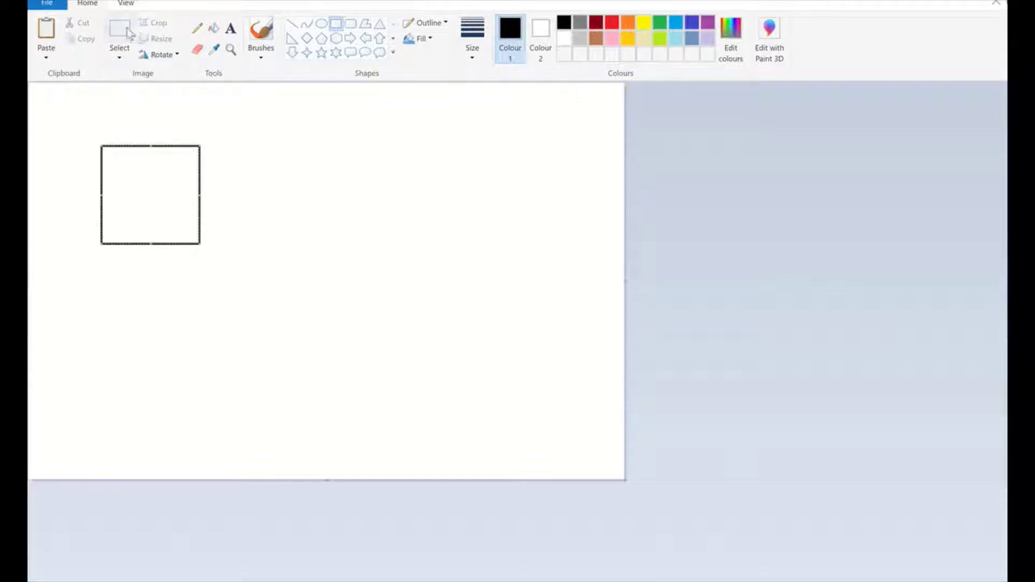
left_click(214, 30)
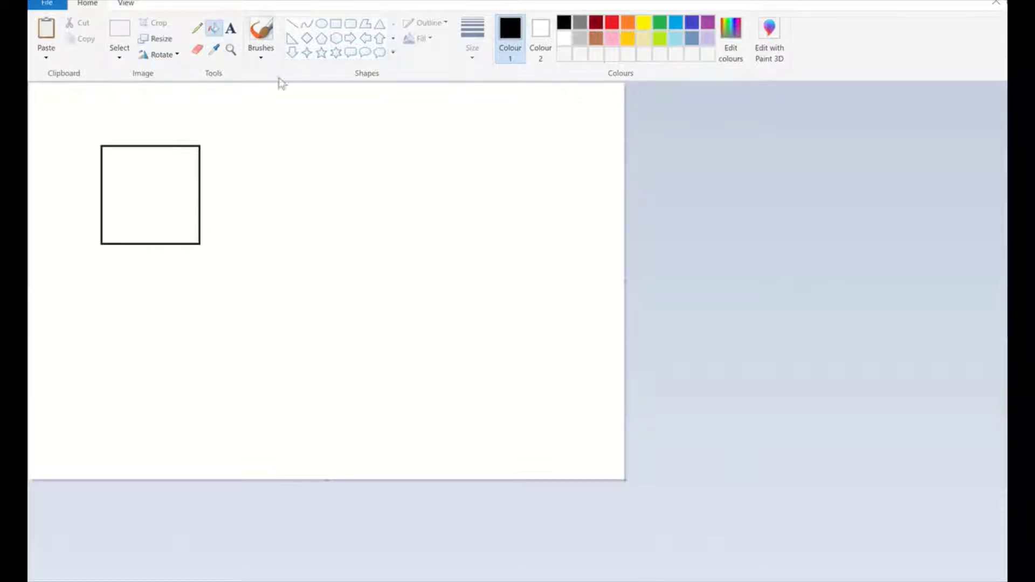
left_click(663, 24)
left_click(160, 161)
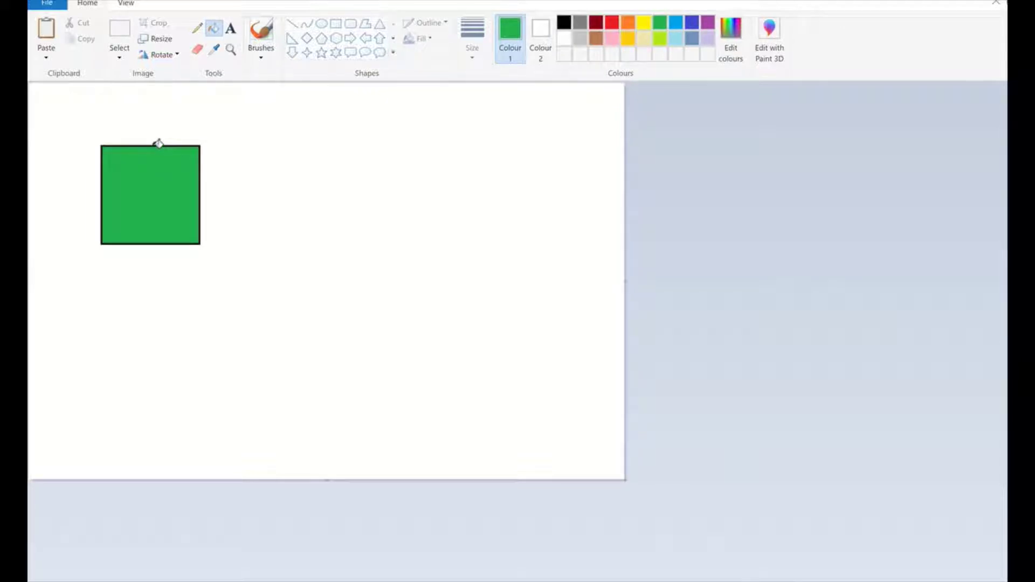
left_click(158, 142)
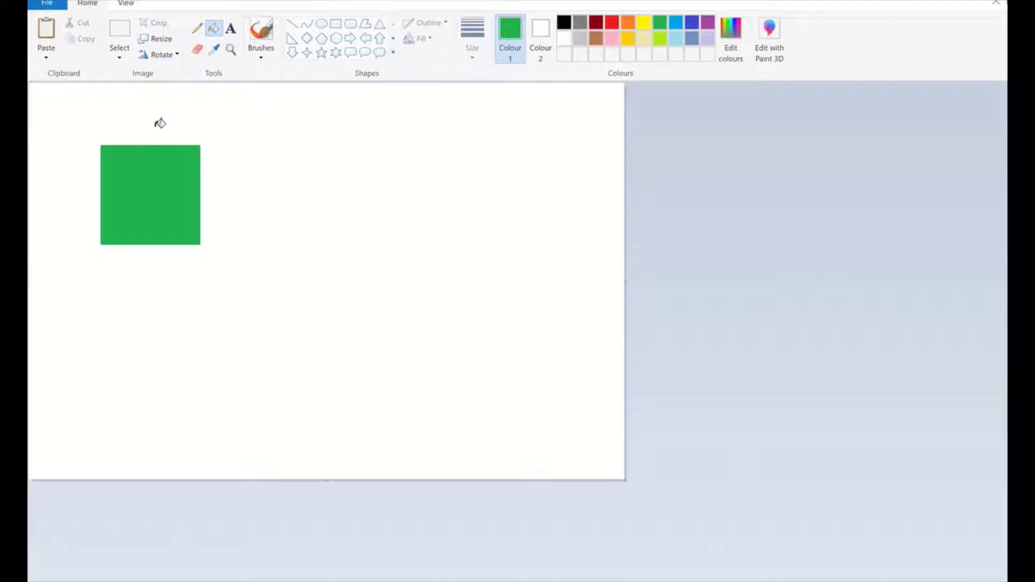
Step: Free-form select a wavy strip off the square's right edge and move it to its left side
left_click(120, 59)
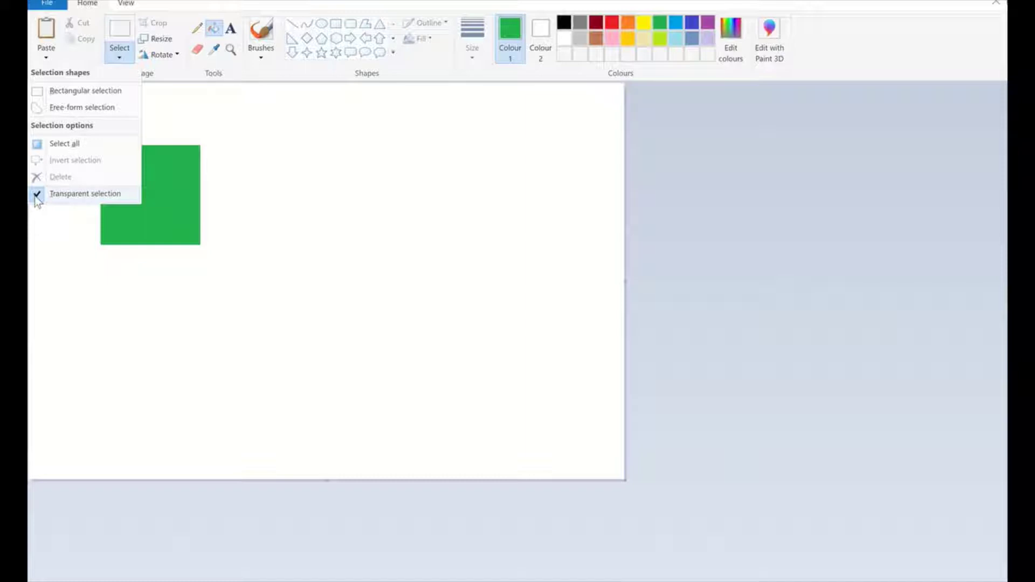
left_click(66, 108)
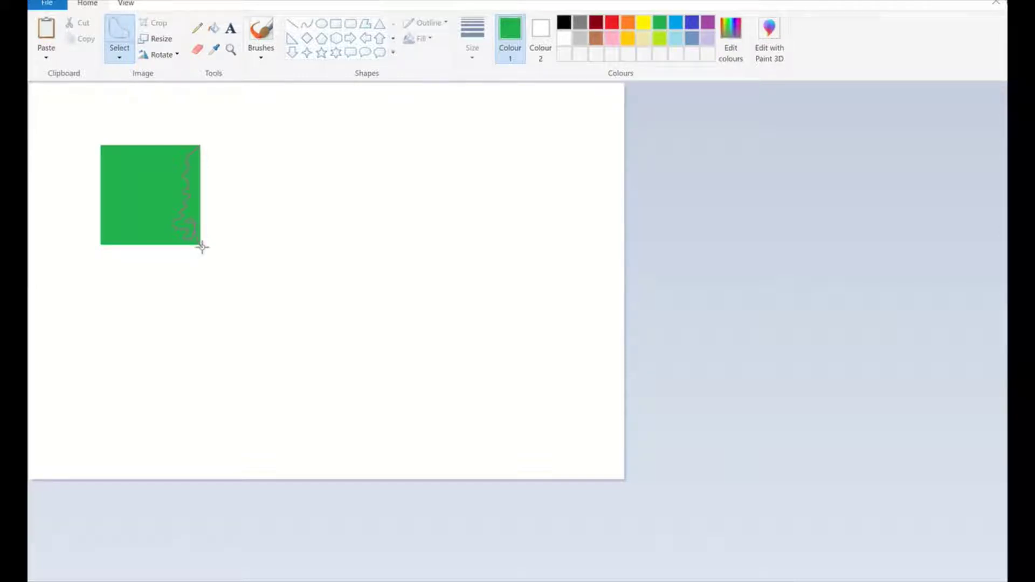
left_click_drag(202, 247, 204, 245)
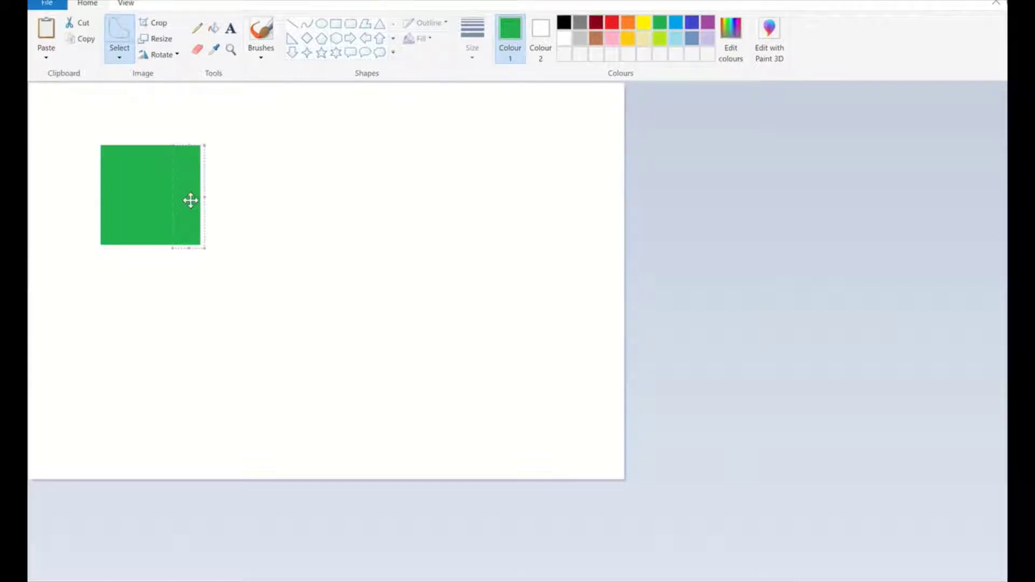
left_click_drag(190, 201, 90, 202)
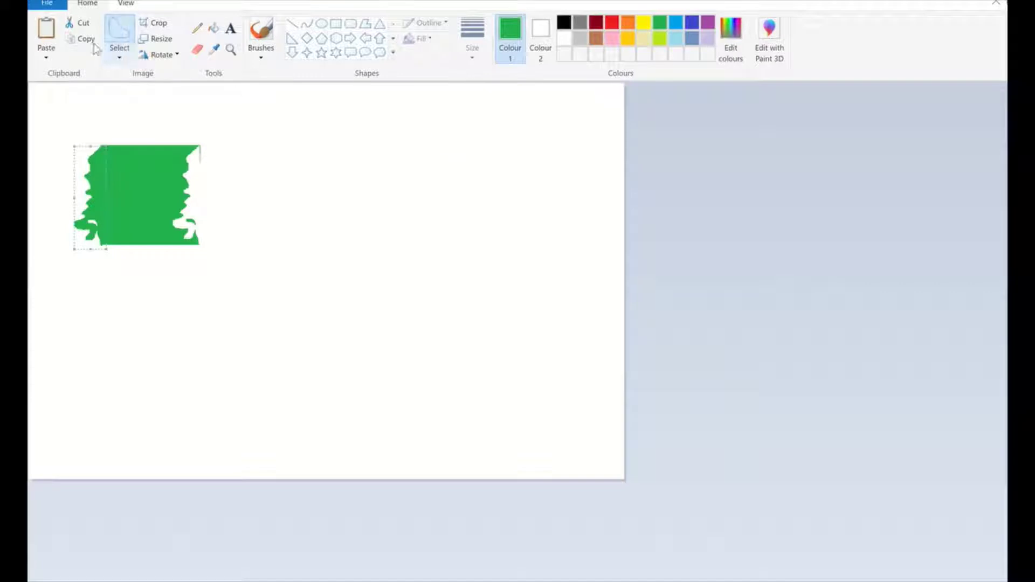
Step: Select the green tile with a rectangular selection and copy it into a 3x2 layout
left_click(121, 54)
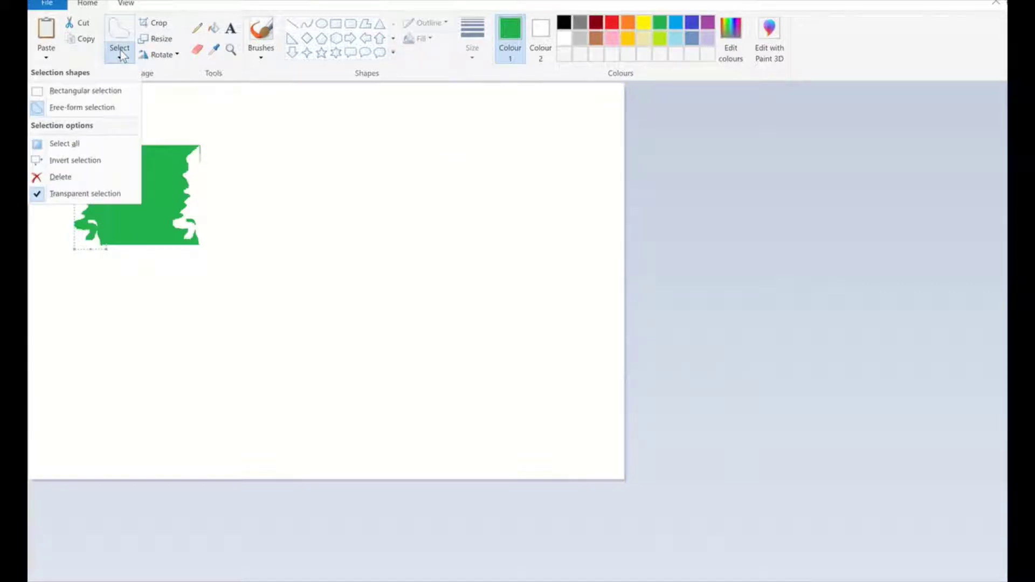
left_click(85, 92)
left_click_drag(51, 116, 225, 277)
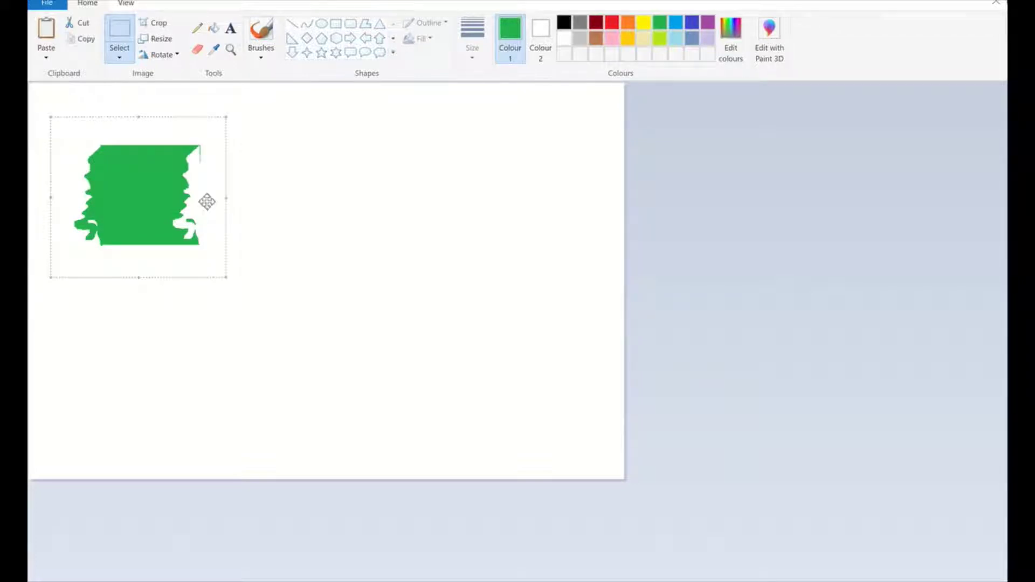
left_click_drag(133, 204, 501, 351)
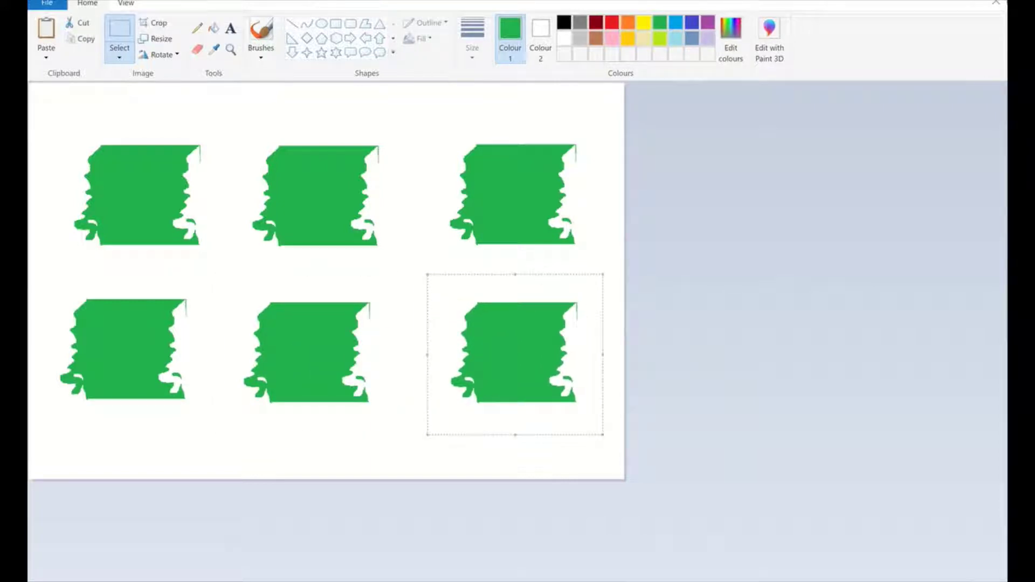
Step: Fill the top middle, bottom left and bottom right tiles gold
left_click(628, 38)
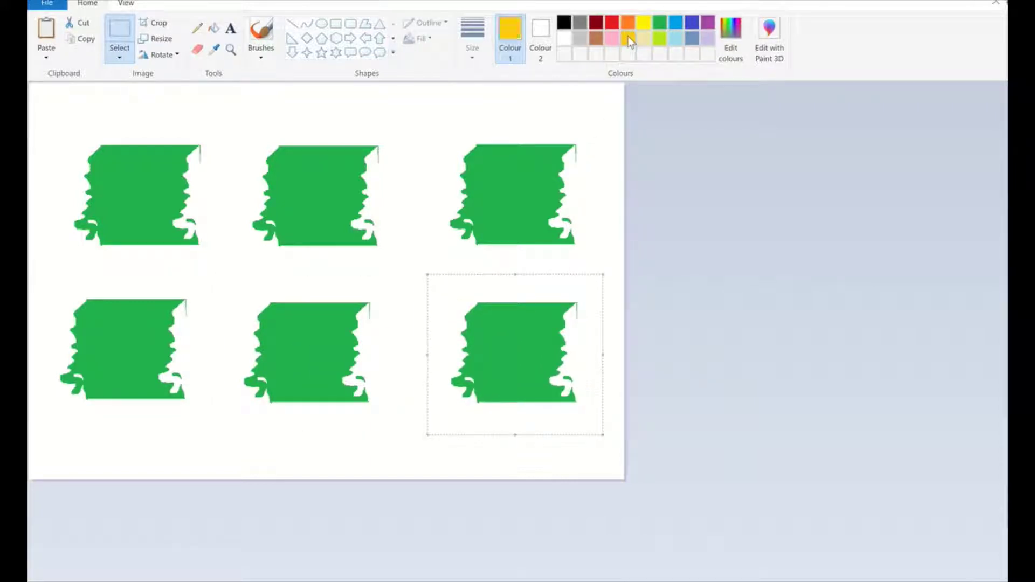
left_click(216, 30)
left_click(313, 185)
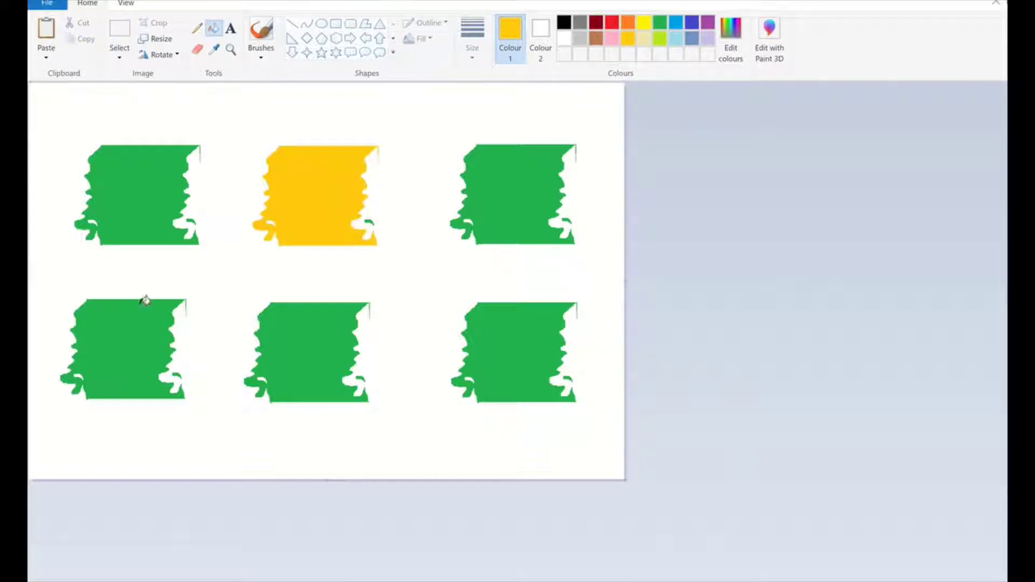
left_click(142, 329)
left_click(531, 351)
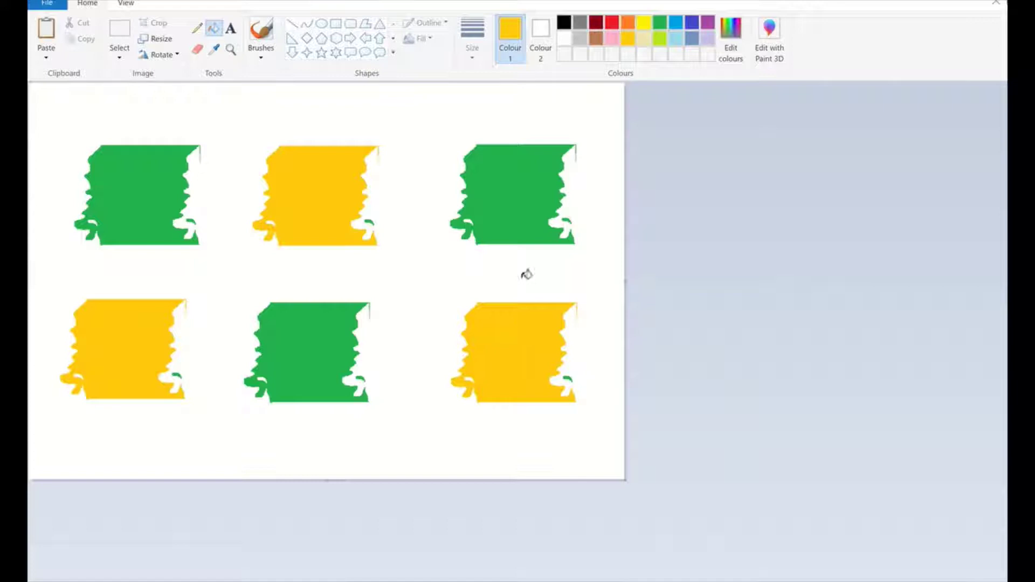
Step: Interlock the top row: fit the gold tile and then the green tile against the first tile
left_click(120, 30)
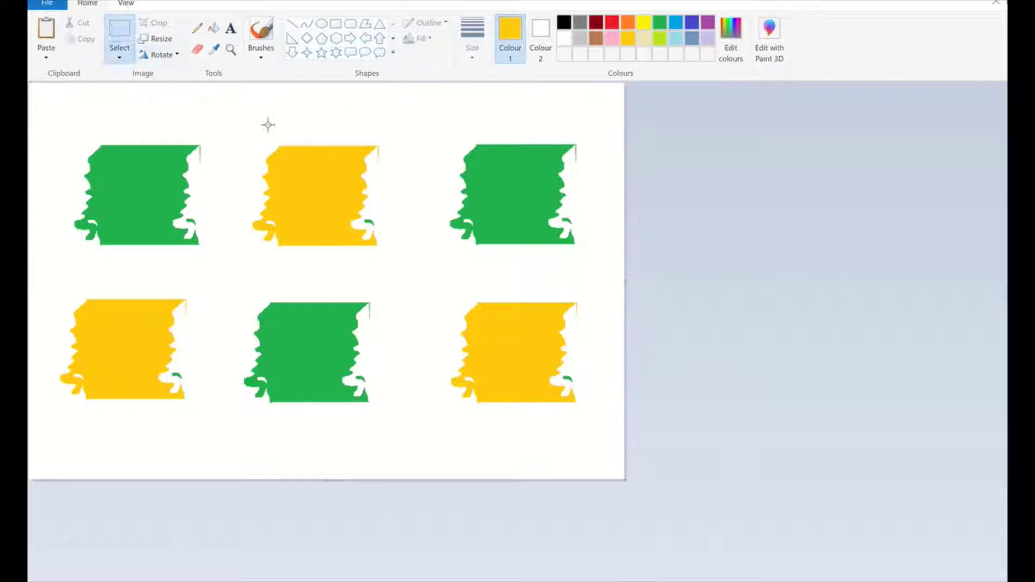
left_click_drag(241, 124, 405, 273)
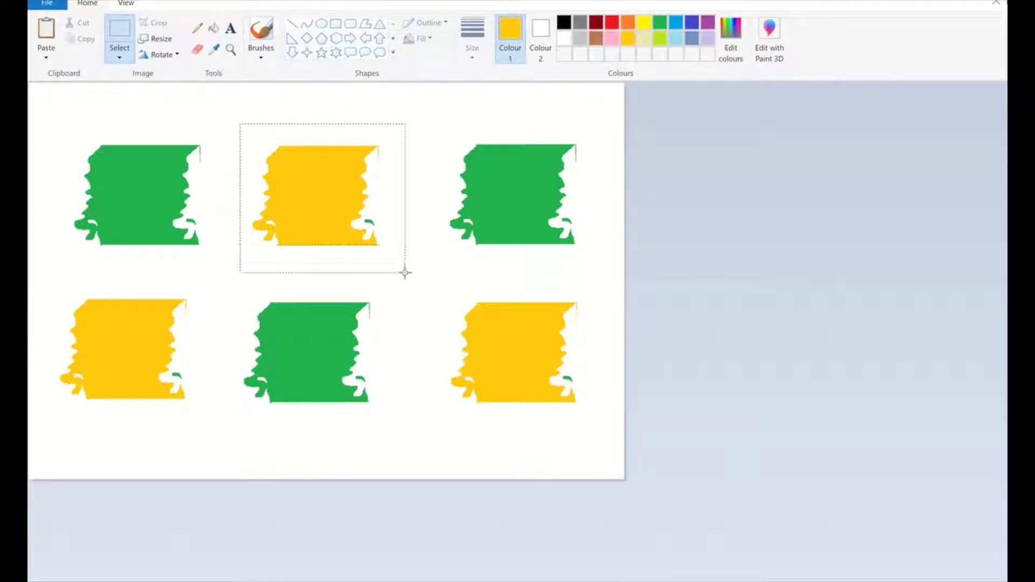
left_click_drag(324, 208, 254, 206)
left_click_drag(429, 128, 618, 270)
left_click_drag(532, 209, 351, 207)
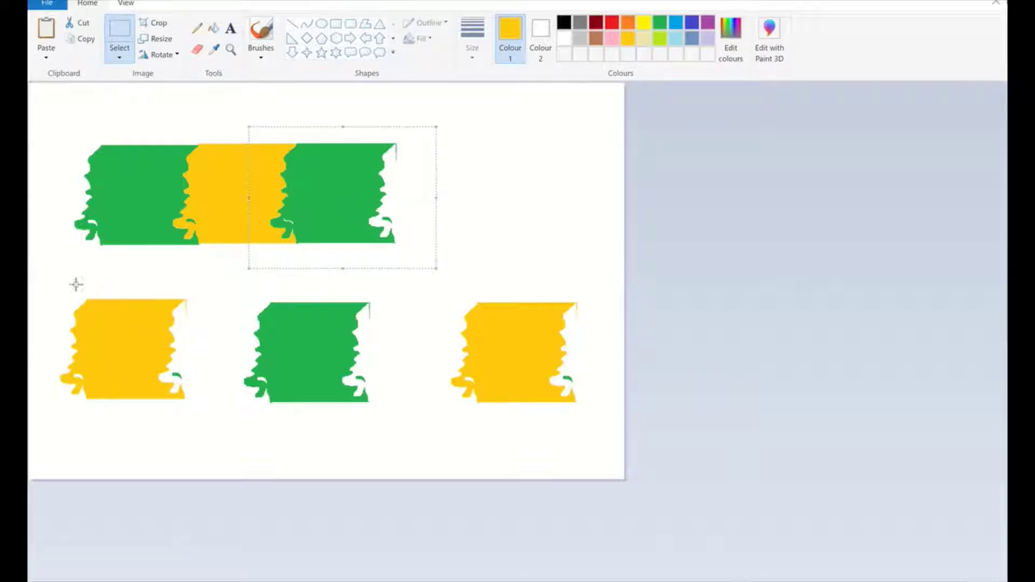
Step: Slot the bottom row's gold, green and gold tiles into place under the top row
left_click_drag(45, 281, 207, 419)
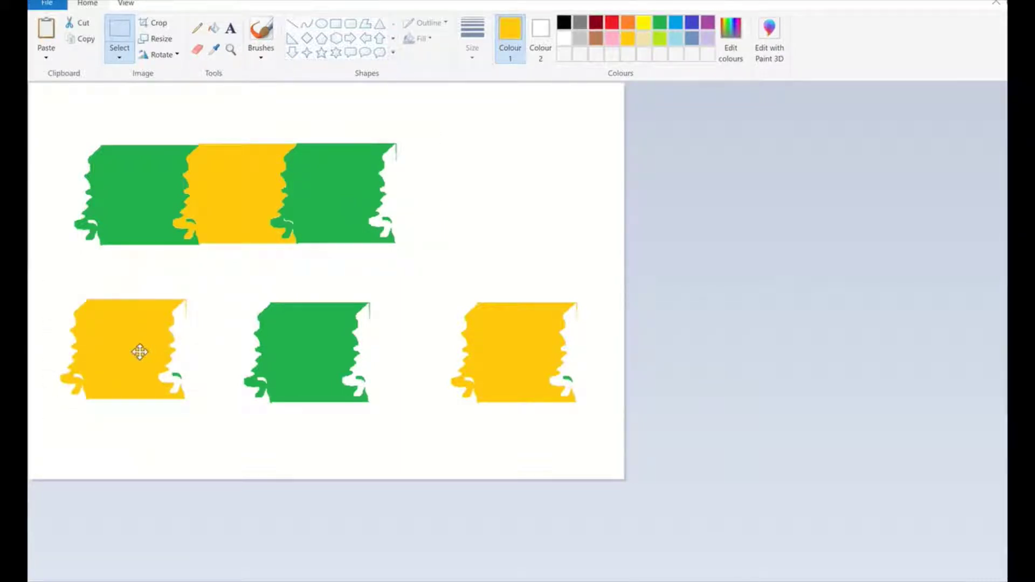
left_click_drag(140, 352, 156, 298)
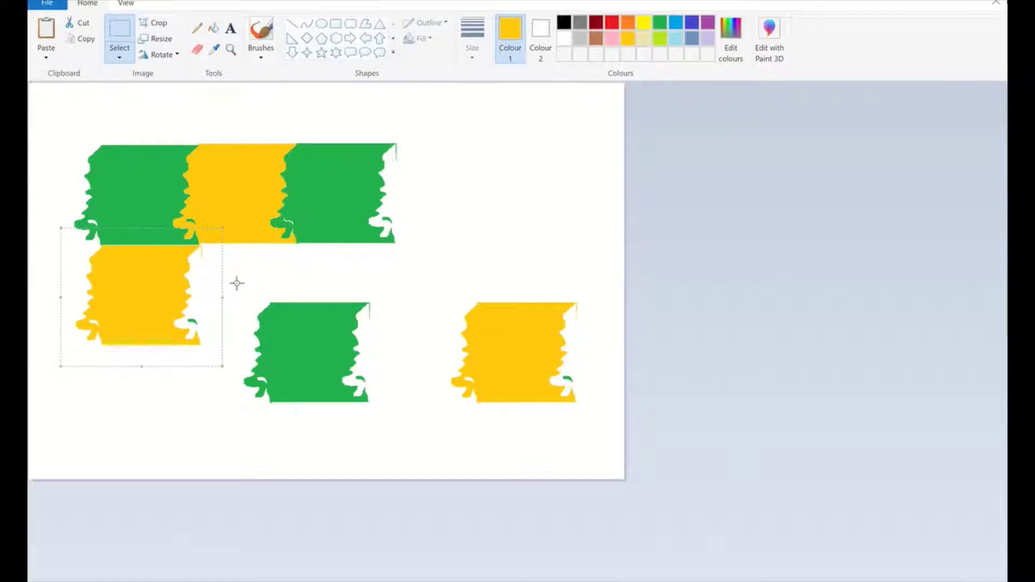
left_click_drag(237, 284, 393, 439)
left_click_drag(309, 376, 238, 311)
left_click_drag(436, 281, 598, 449)
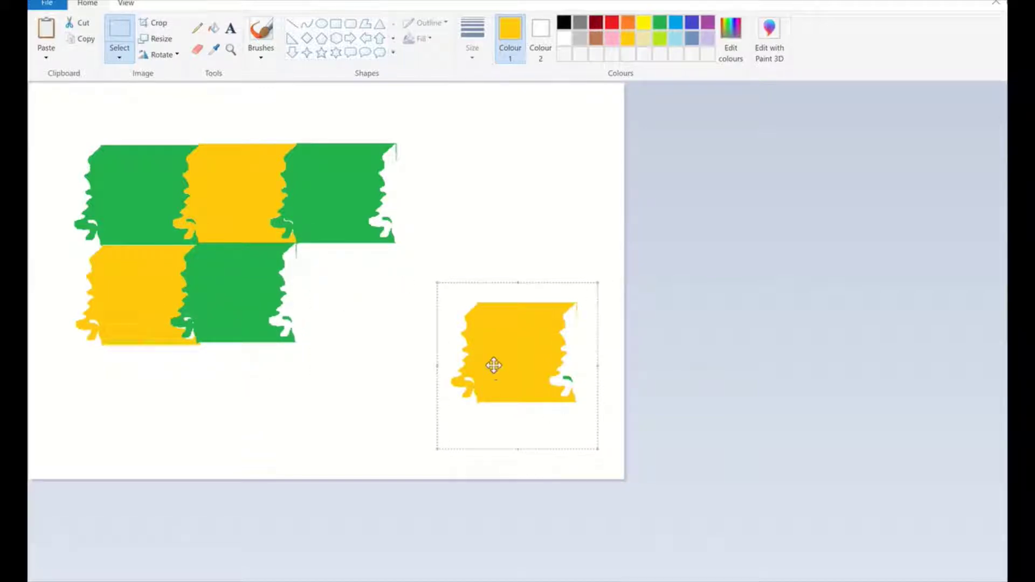
left_click_drag(494, 366, 322, 302)
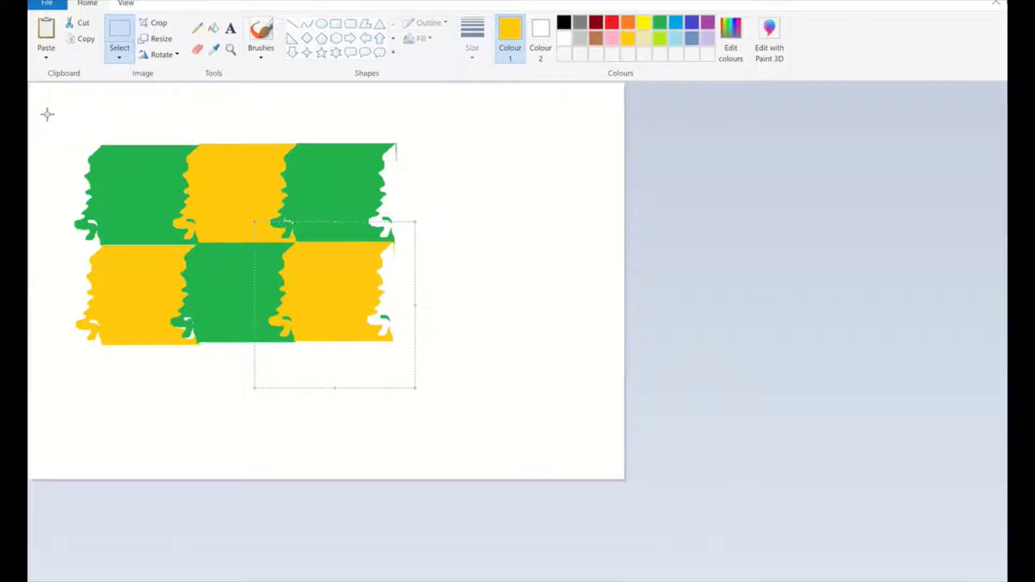
Step: Select the six-tile pattern and paste it onto PowerPoint slide 3
left_click_drag(47, 114, 475, 390)
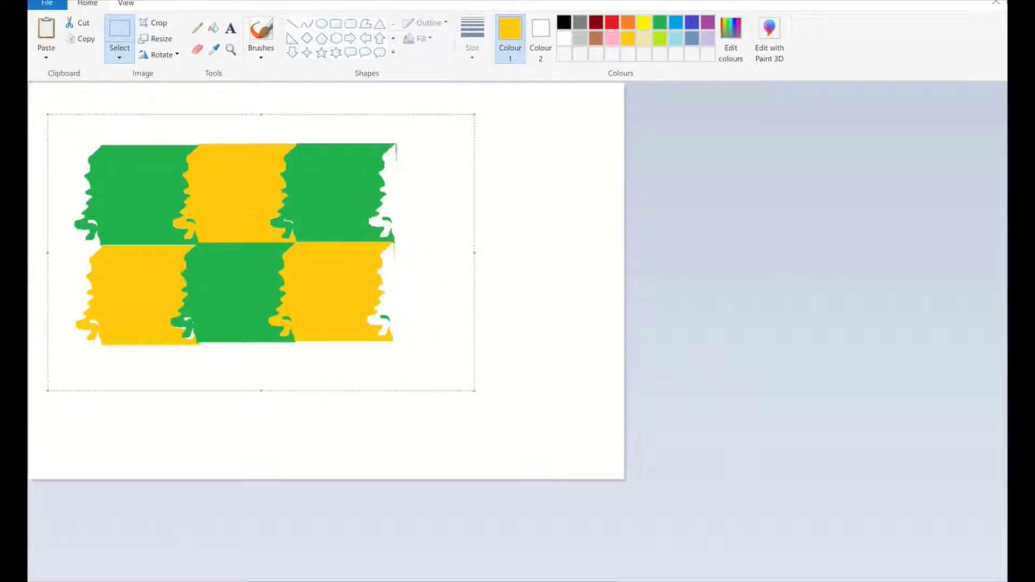
left_click(431, 576)
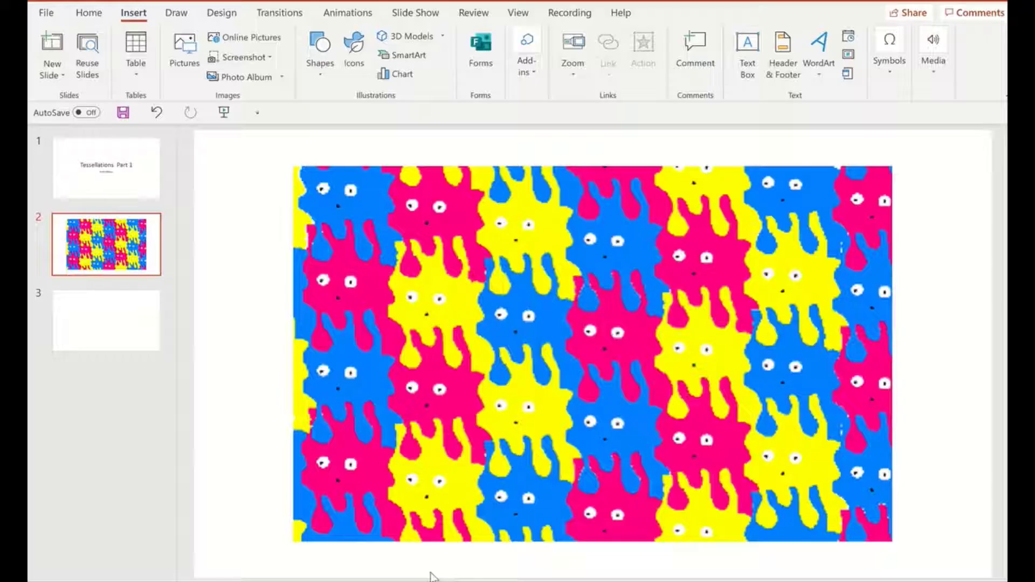
right_click(85, 300)
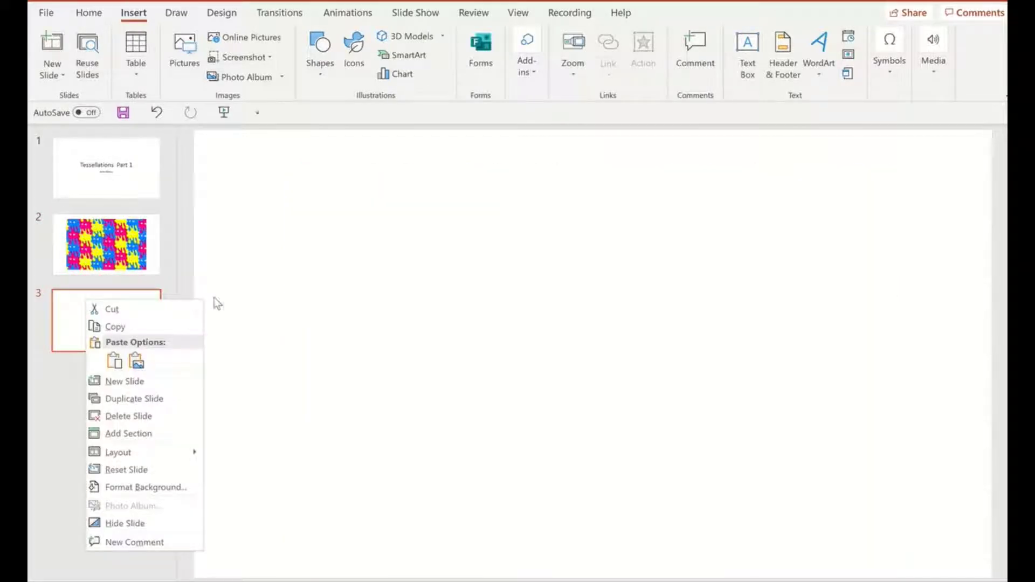
left_click(113, 360)
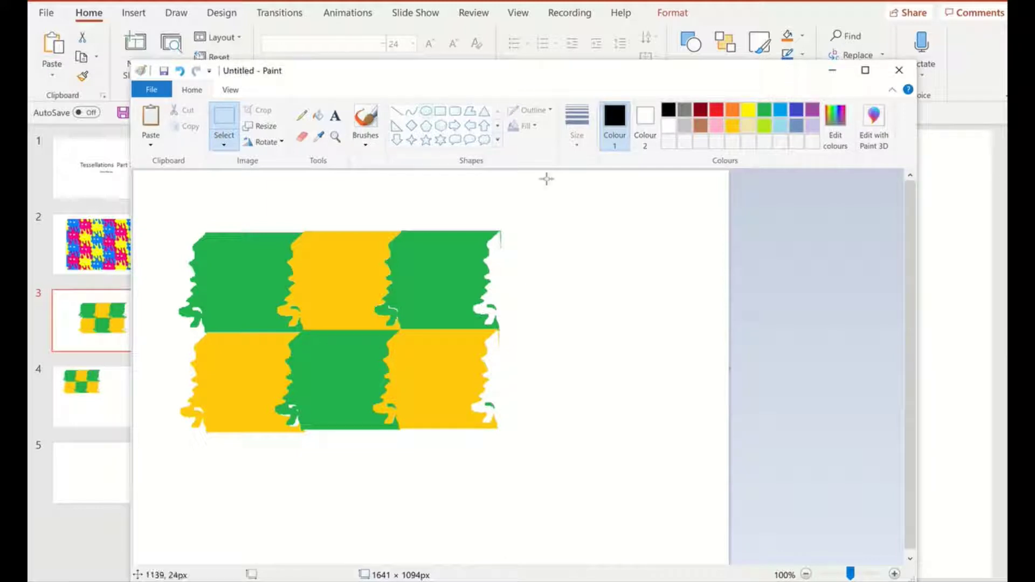
Step: Draw a small circle right of the tiles and fill it solid grey
left_click_drag(588, 223, 612, 254)
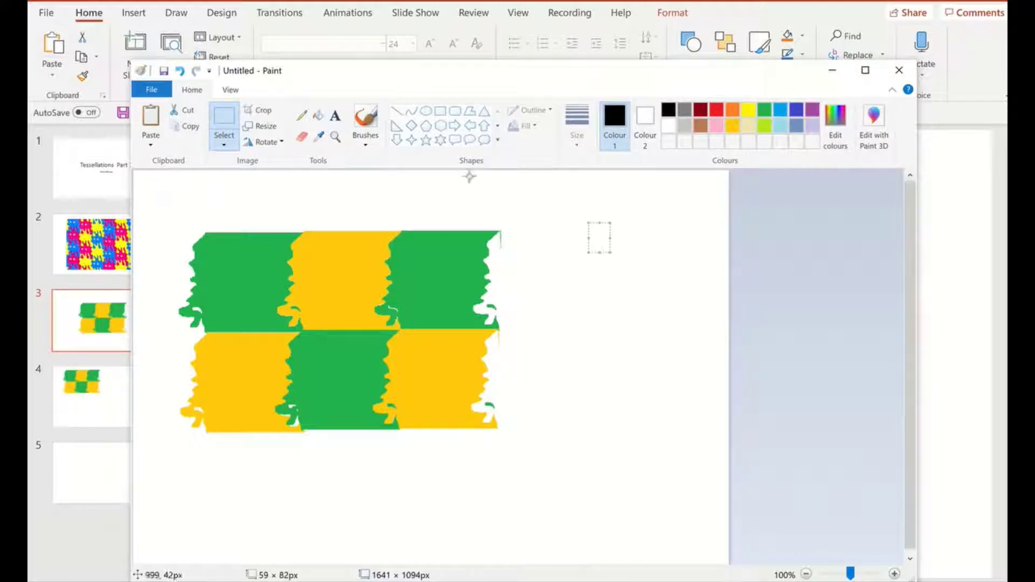
left_click(426, 111)
left_click_drag(531, 209, 559, 234)
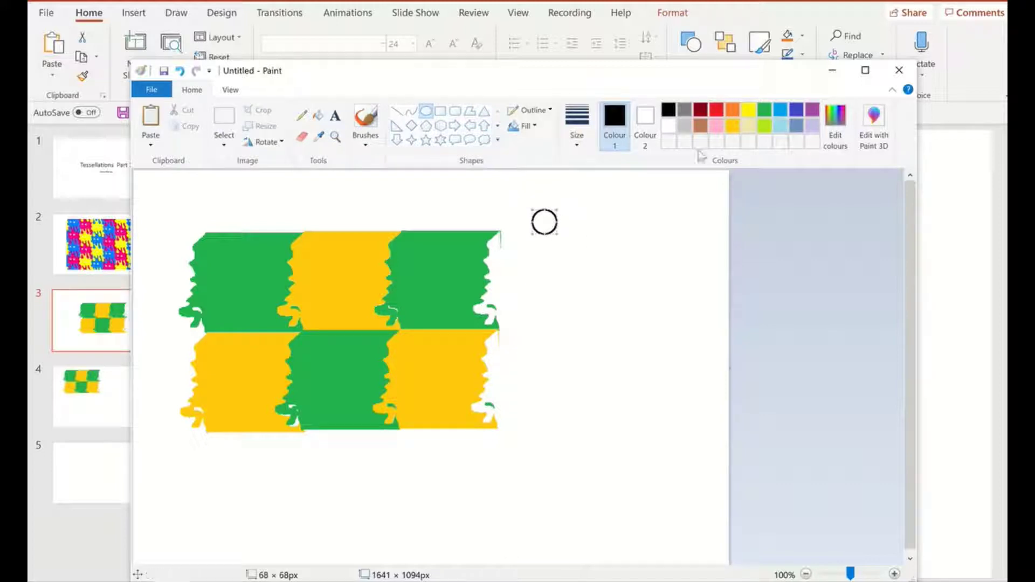
left_click(687, 111)
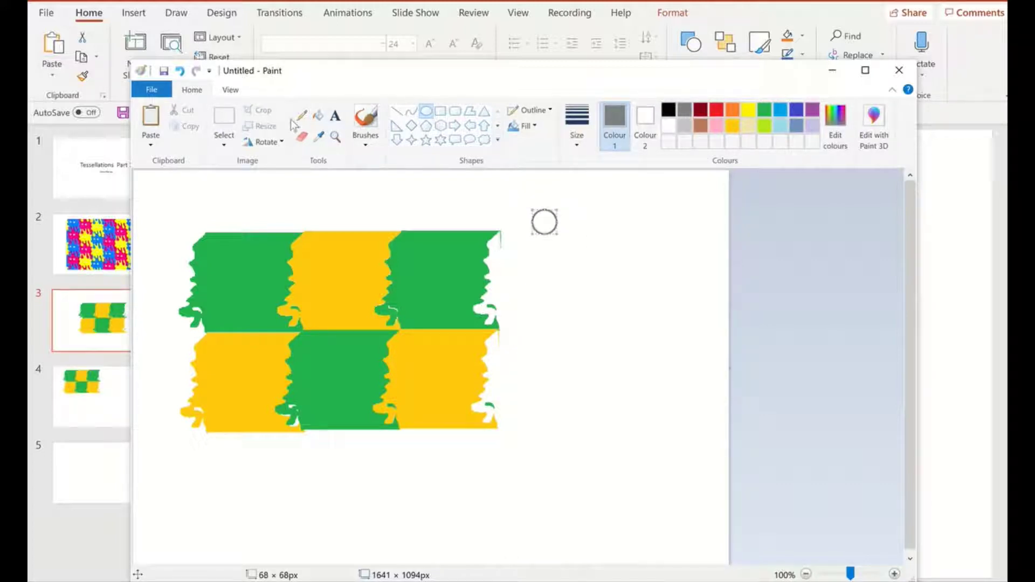
left_click(318, 114)
left_click(545, 222)
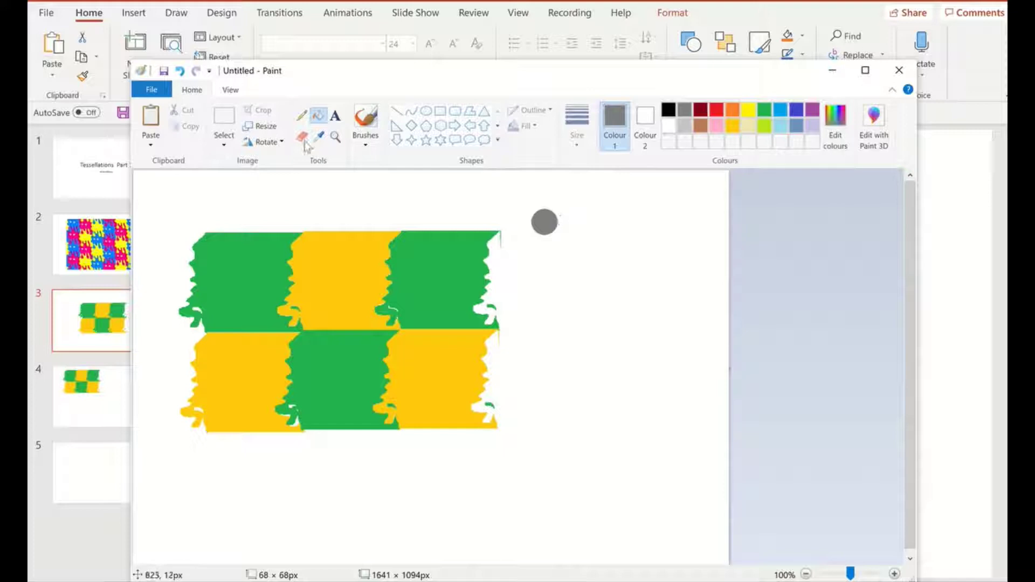
Step: Select the grey circle and place a copy of it lower down
left_click(224, 116)
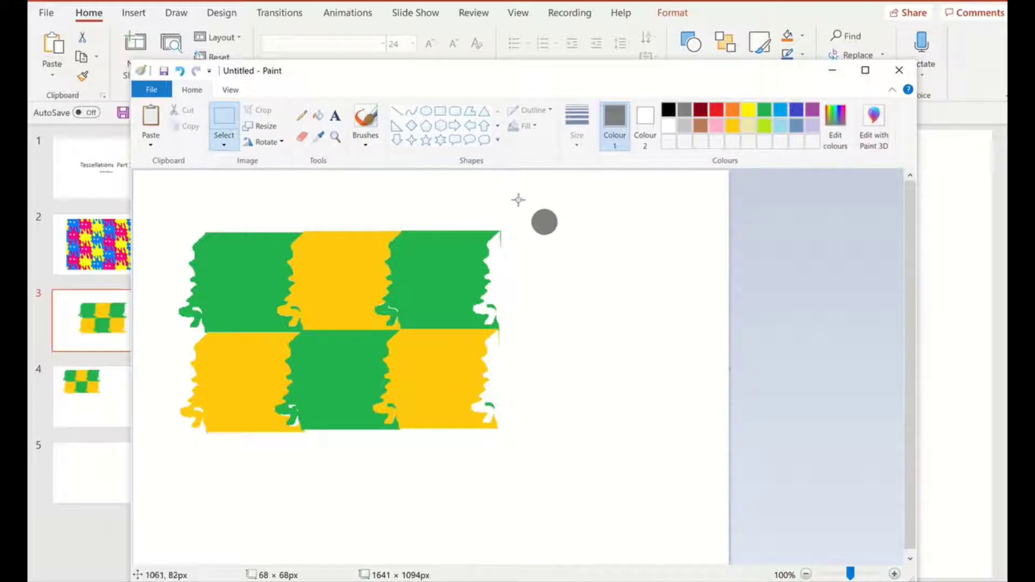
left_click_drag(518, 200, 569, 247)
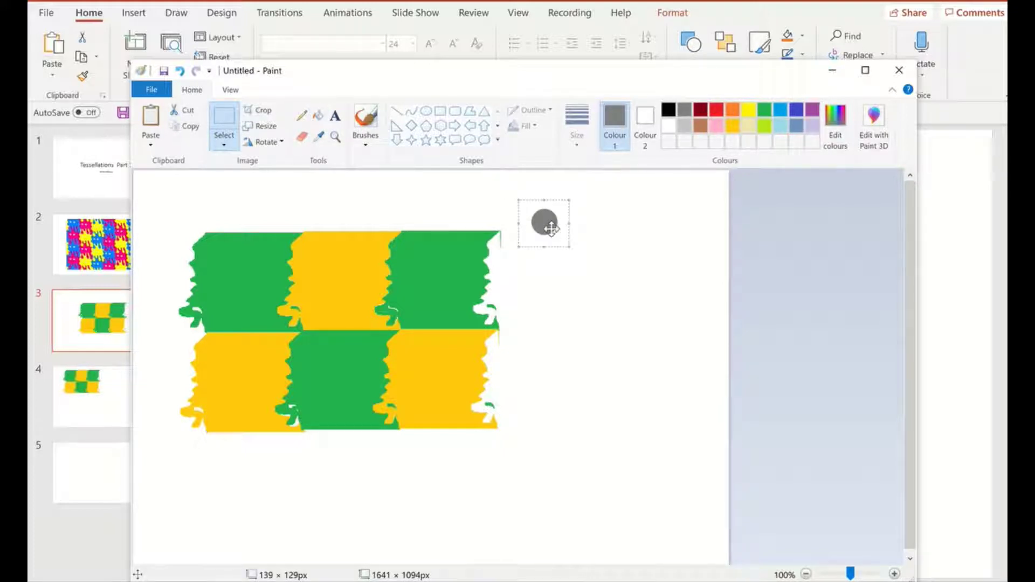
mouse_move(545, 223)
left_mouse_down()
mouse_move(591, 245)
mouse_move(630, 311)
mouse_move(620, 300)
left_mouse_up()
Step: Shrink the copied circle into a small oval and fill it black
left_click(640, 305)
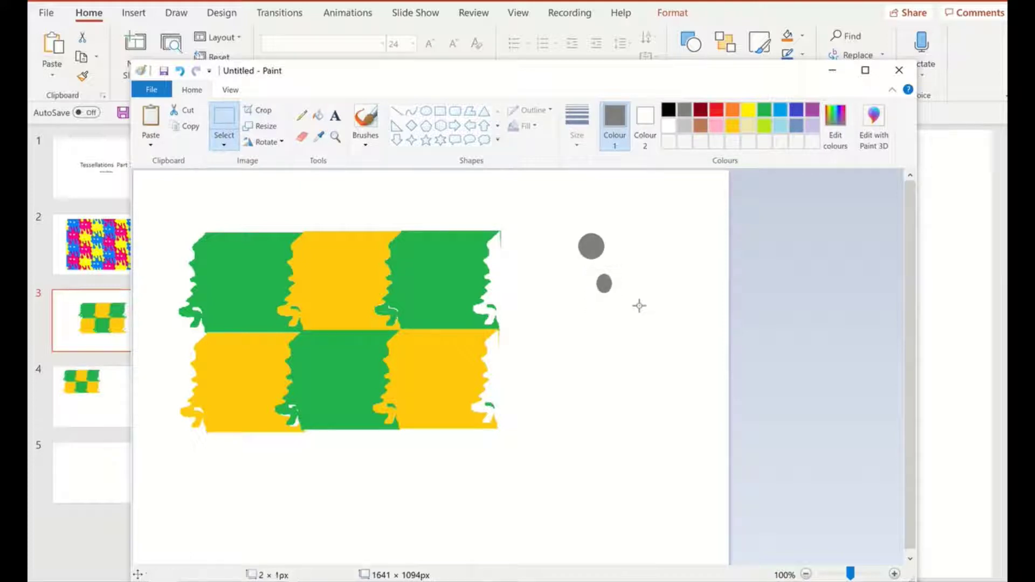
left_click_drag(589, 268, 627, 302)
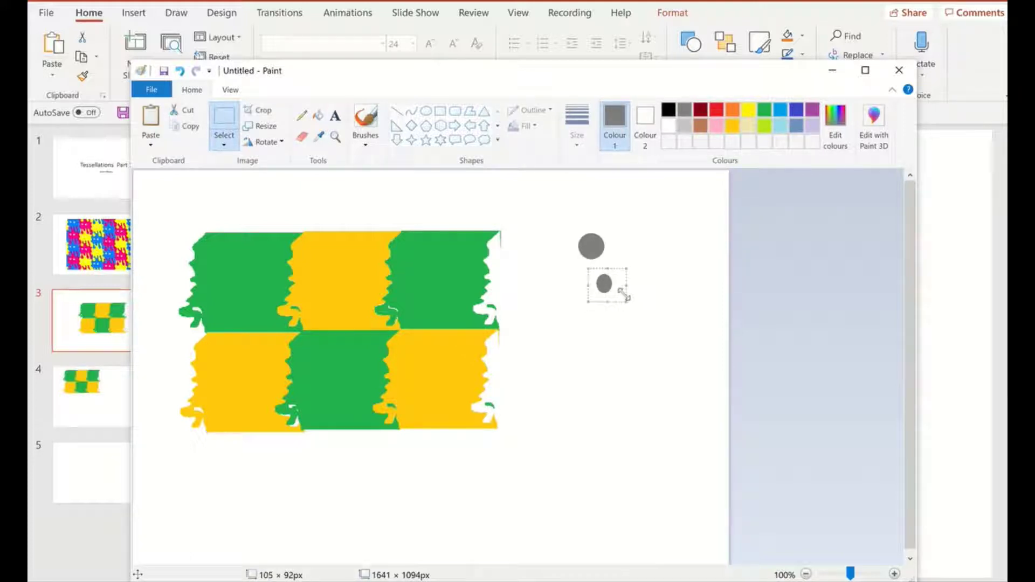
left_click(319, 115)
left_click(670, 110)
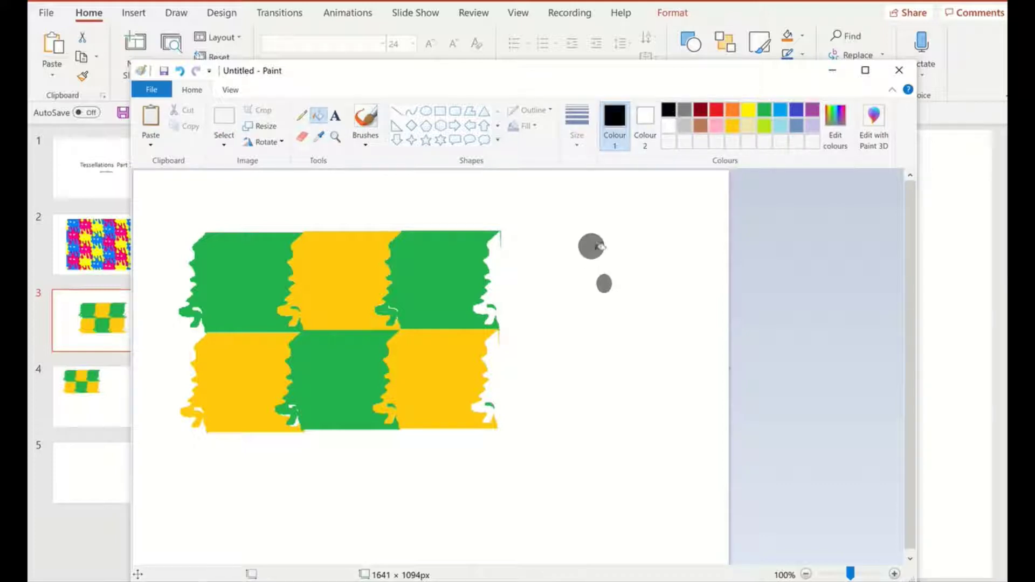
left_click(611, 283)
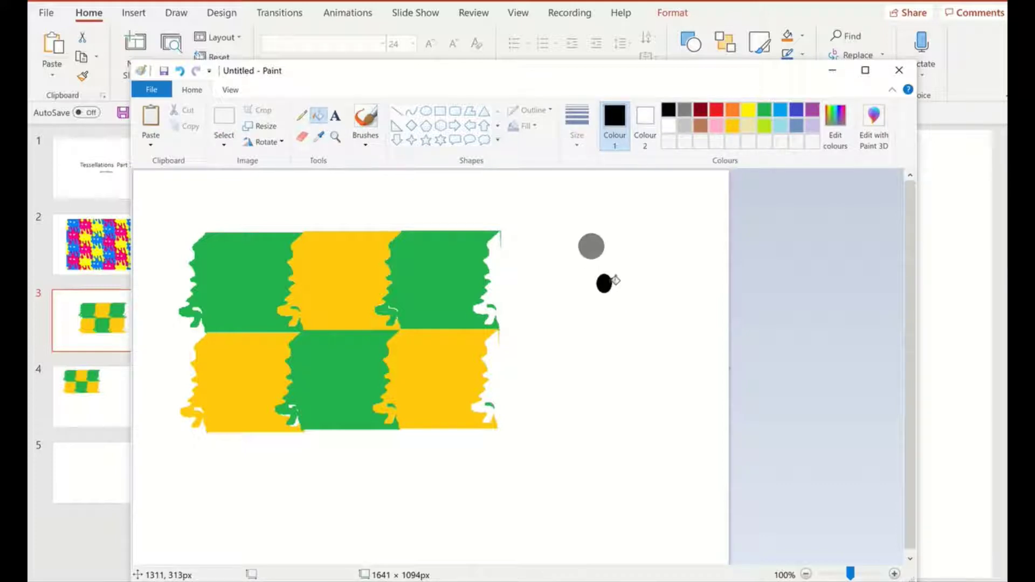
Step: Move the black oval onto the grey circle as a pupil and select the finished eye
left_click(226, 123)
left_click_drag(580, 268, 628, 302)
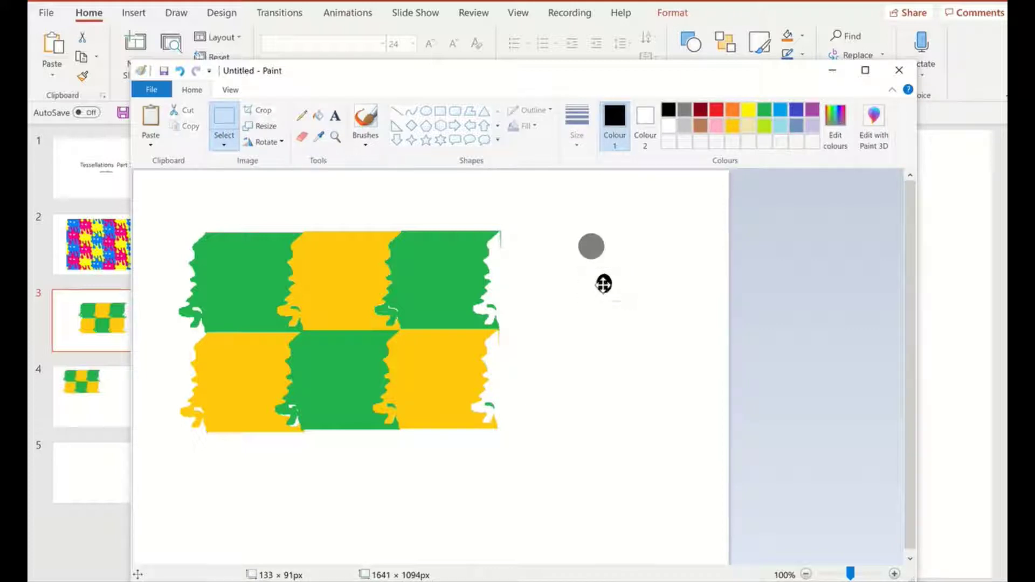
left_click_drag(604, 283, 591, 247)
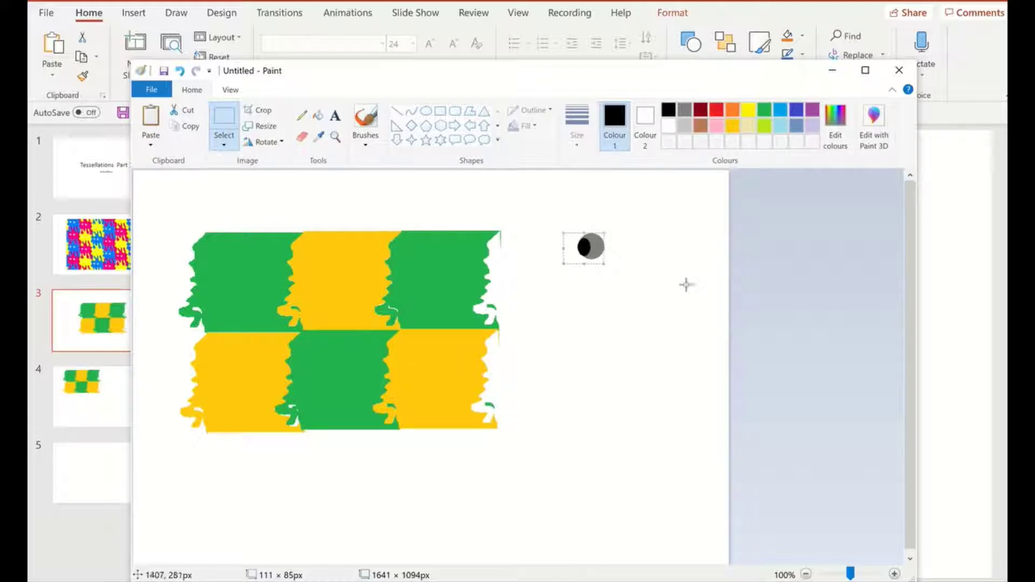
left_click(649, 283)
left_click_drag(564, 226, 612, 268)
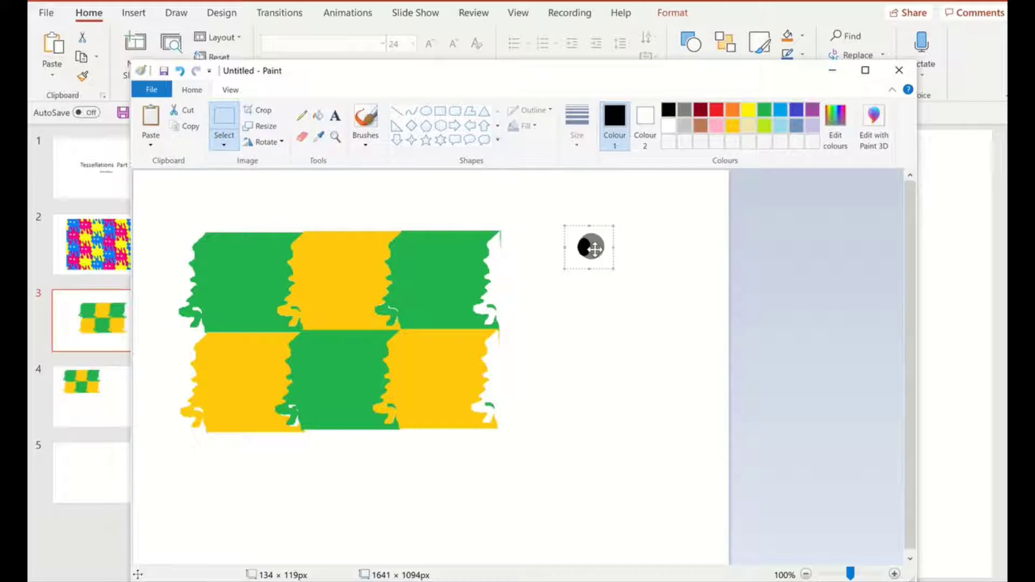
Step: Copy the grey-and-black eye in pairs onto the tiles, then select the whole tessellation
left_click_drag(595, 248, 229, 268)
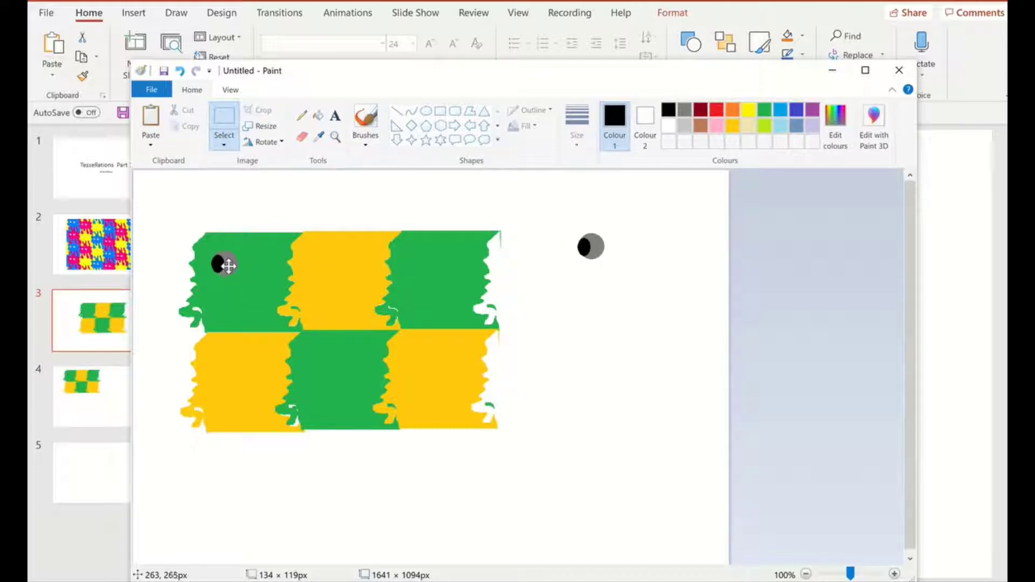
left_click_drag(548, 222, 634, 346)
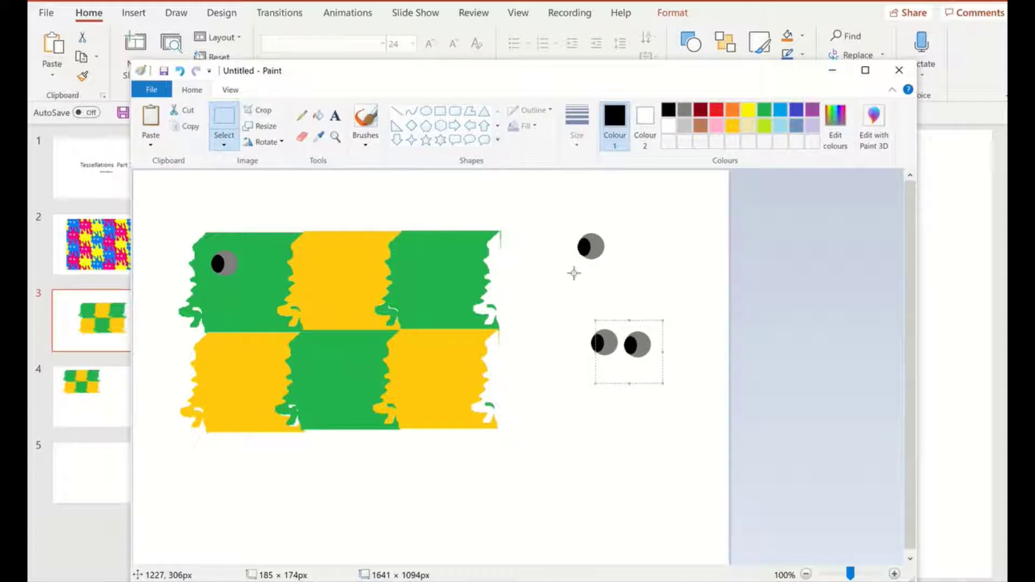
left_click_drag(564, 234, 257, 264)
left_click_drag(566, 318, 680, 377)
left_click_drag(605, 342, 354, 275)
left_click_drag(408, 293, 222, 365)
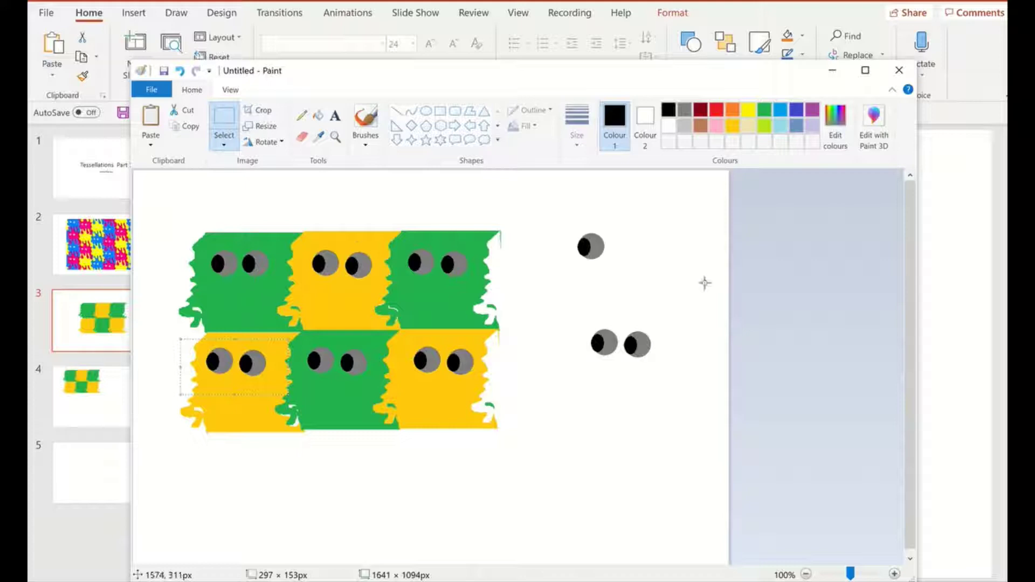
left_click_drag(151, 210, 510, 461)
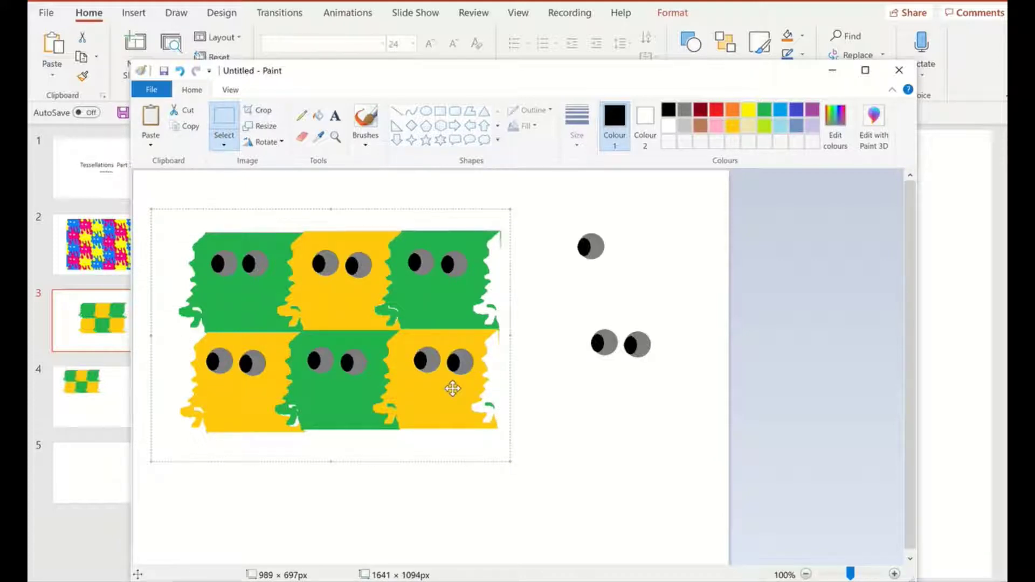
Step: Paste the eyed tessellation as a picture on slide 5, then select slide 4's plain tile picture
left_click(100, 464)
key("ctrl+v")
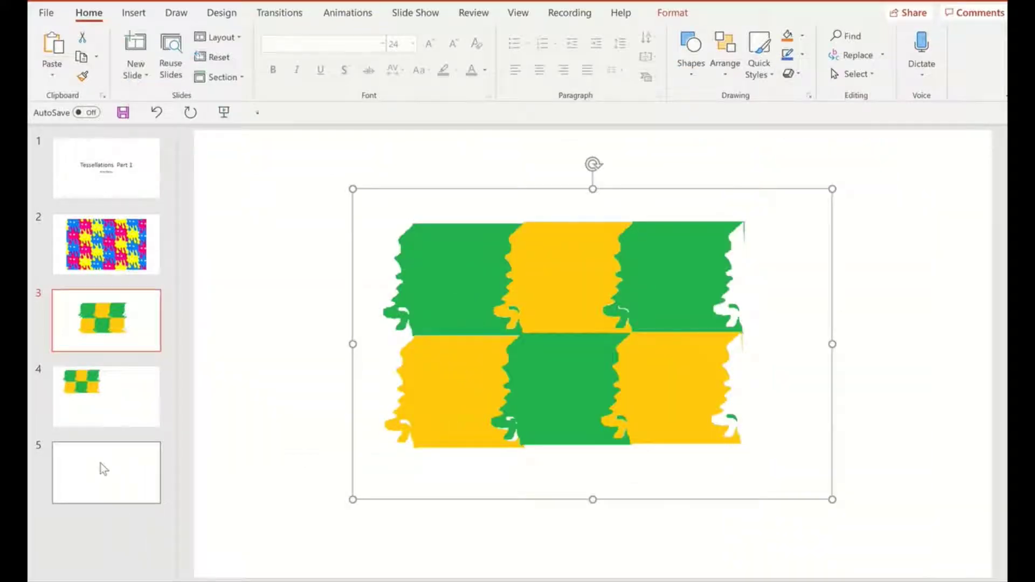
left_click(274, 289)
key("ctrl+z")
right_click(290, 248)
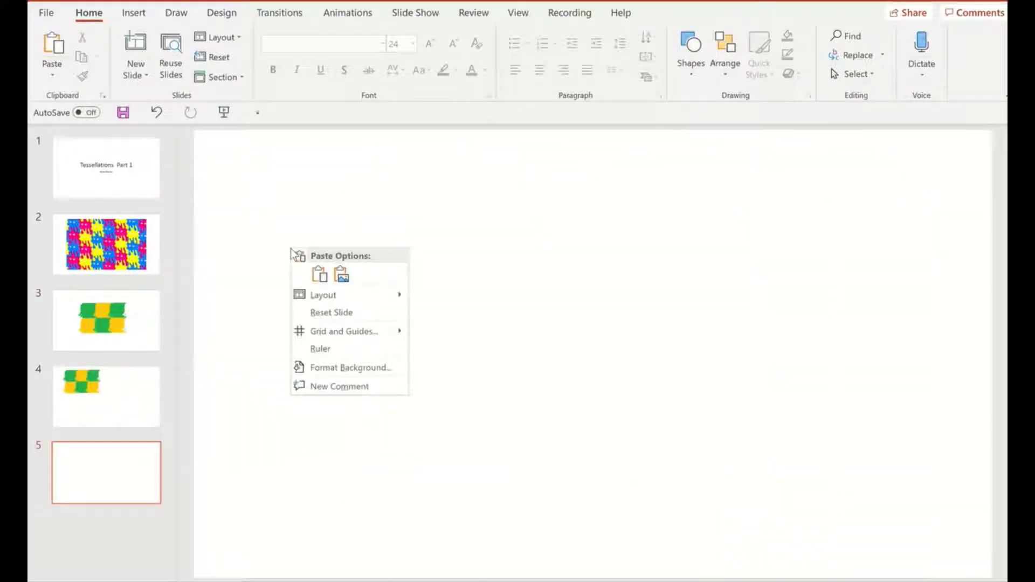
left_click(319, 275)
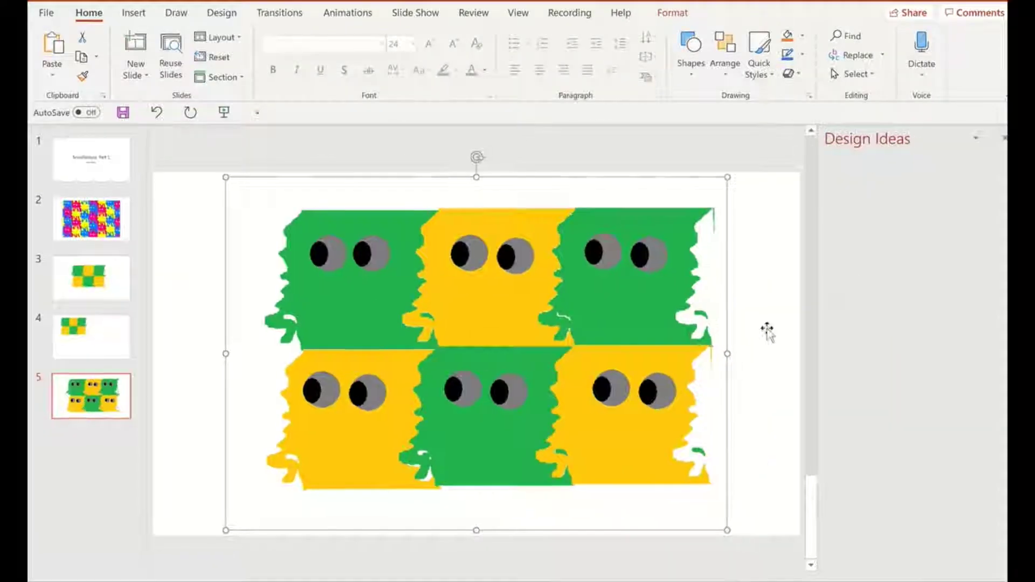
left_click(81, 334)
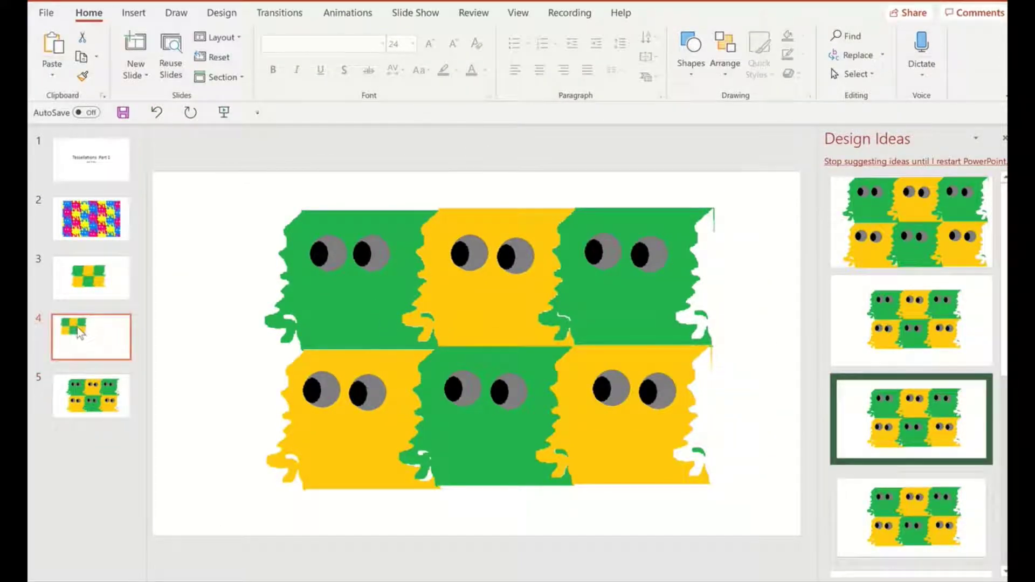
left_click(383, 283)
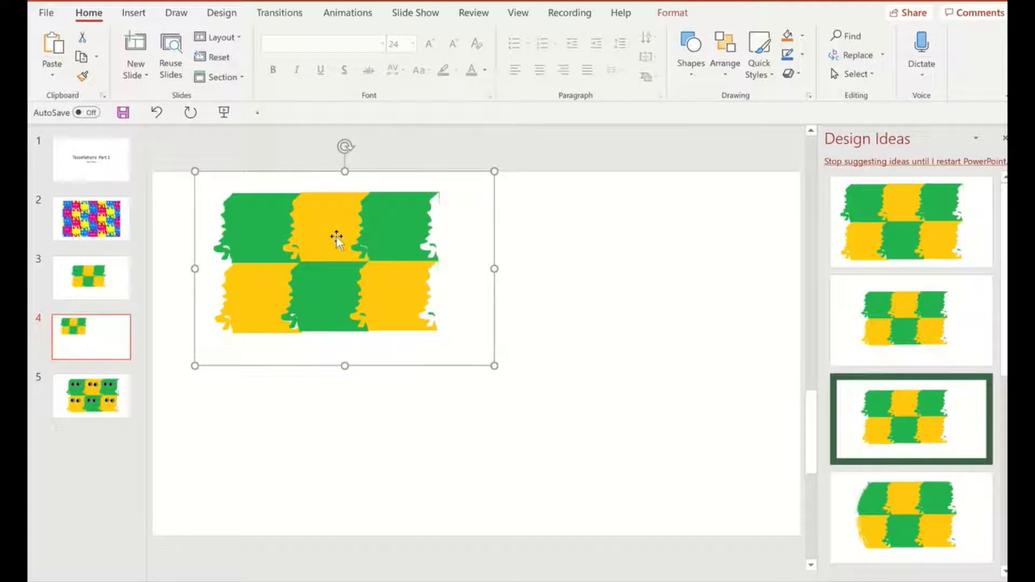
Step: Apply Color > Set Transparent Color to the tile picture's white background, then reselect the picture
left_click(675, 15)
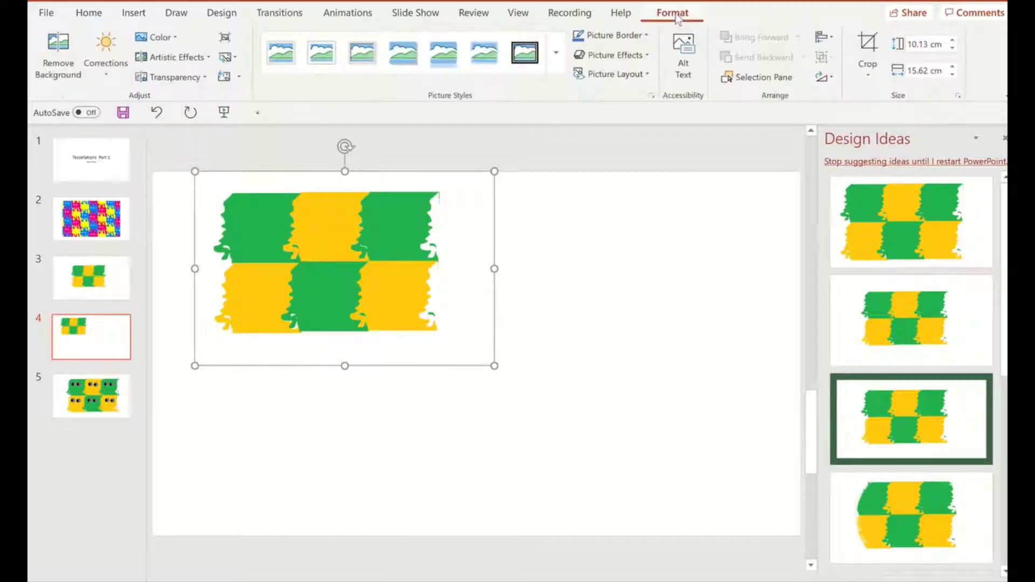
left_click(172, 38)
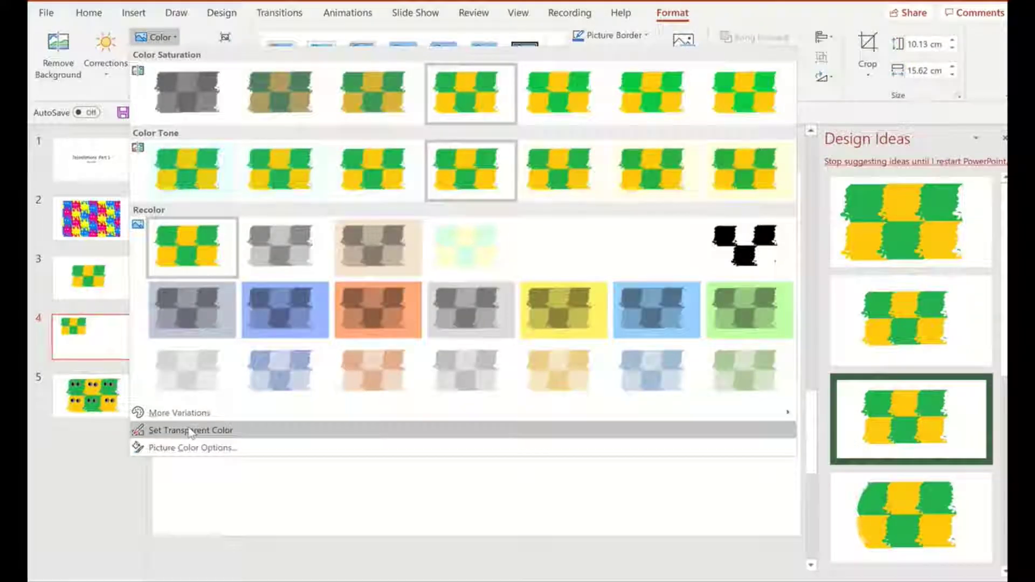
left_click(204, 429)
left_click(473, 339)
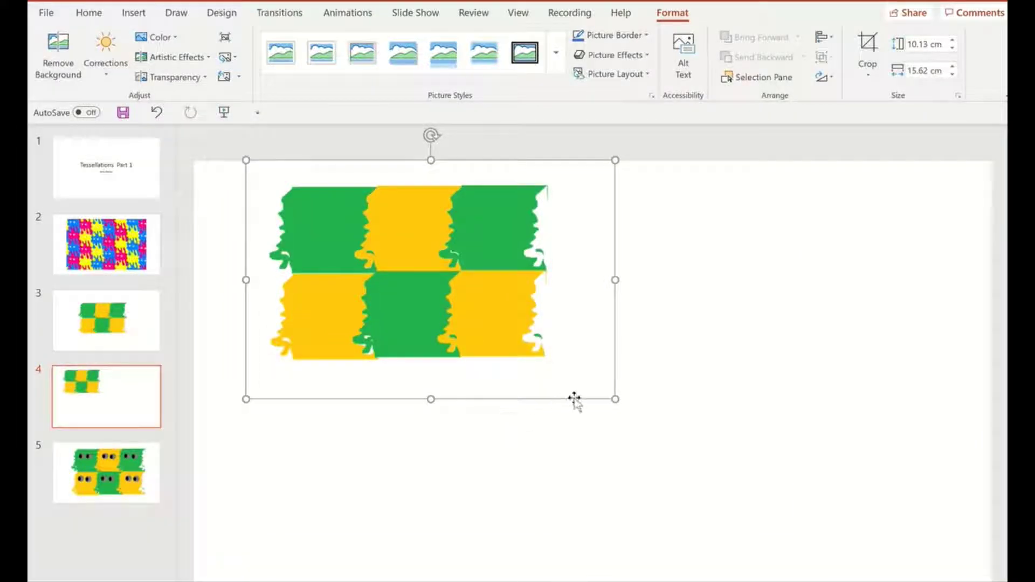
left_click(662, 436)
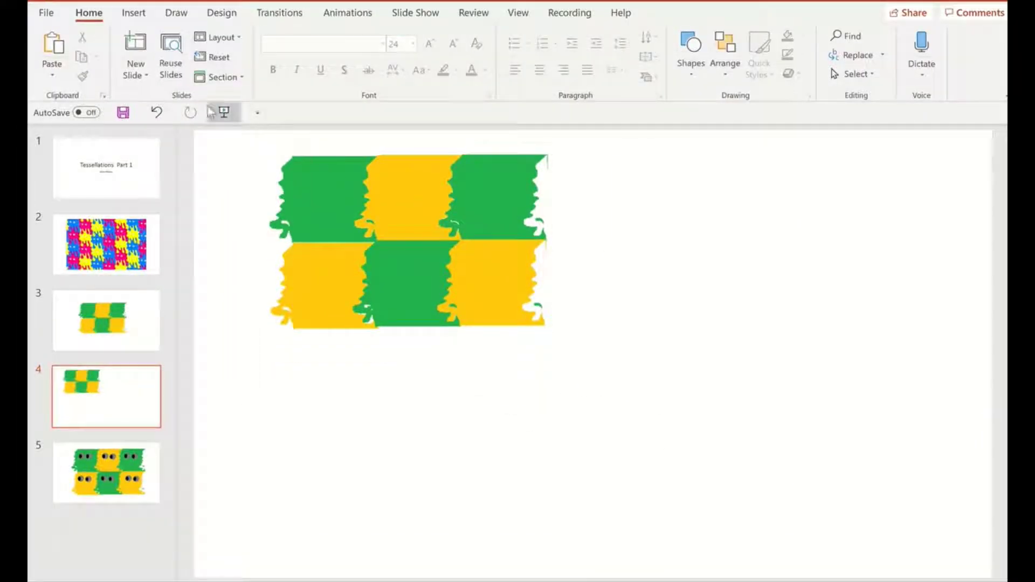
scroll(257, 145, "down", 1)
left_click(258, 145)
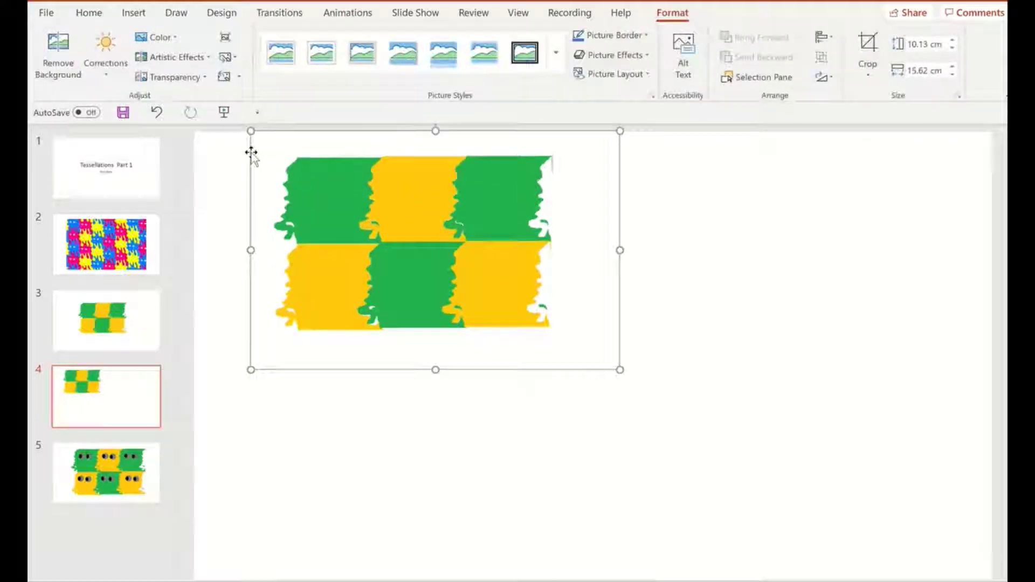